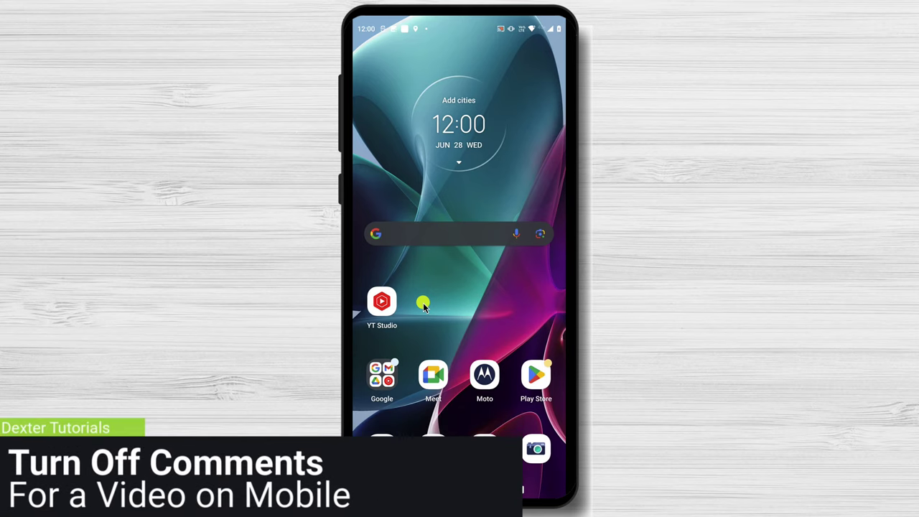
In the Studio app, open the edit screen for 'How to Share Google Calendar on iPhone' from Content
{"action": "left_click", "coordinate": [384, 303]}
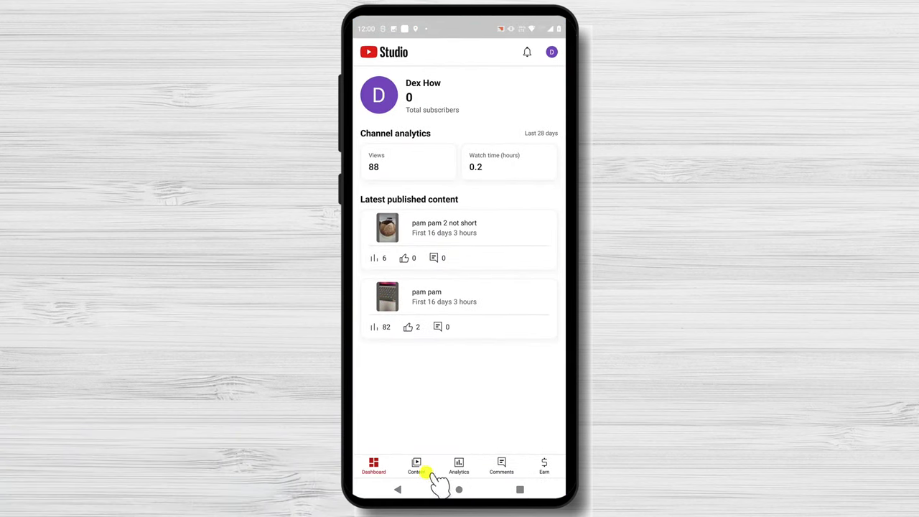
{"action": "left_click", "coordinate": [417, 467]}
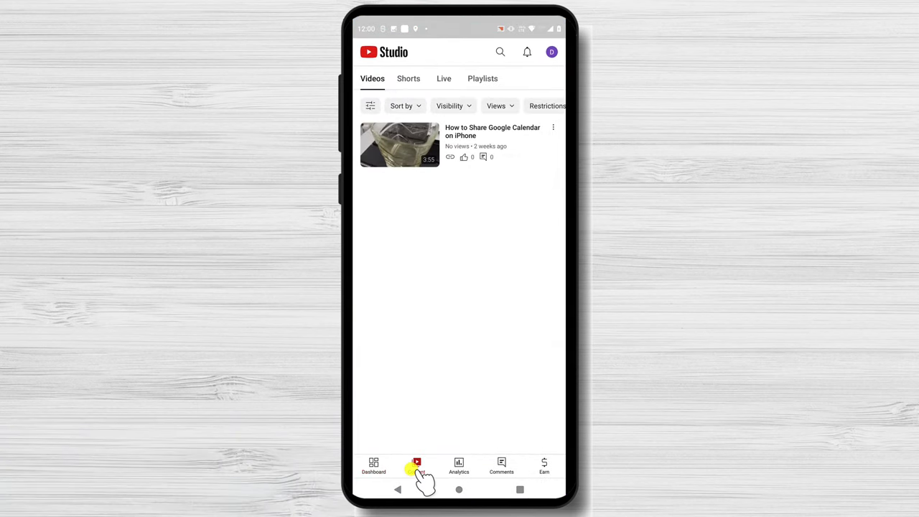
{"action": "left_click", "coordinate": [413, 79]}
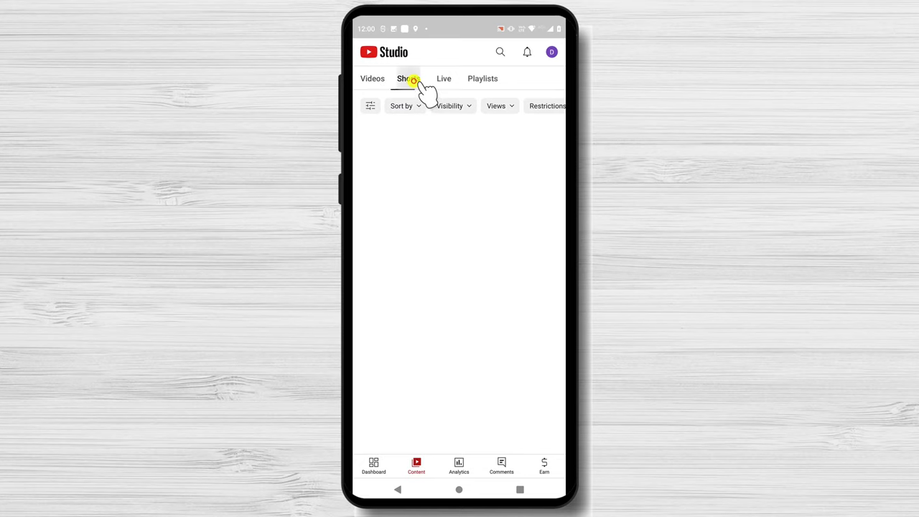
{"action": "left_click", "coordinate": [374, 81]}
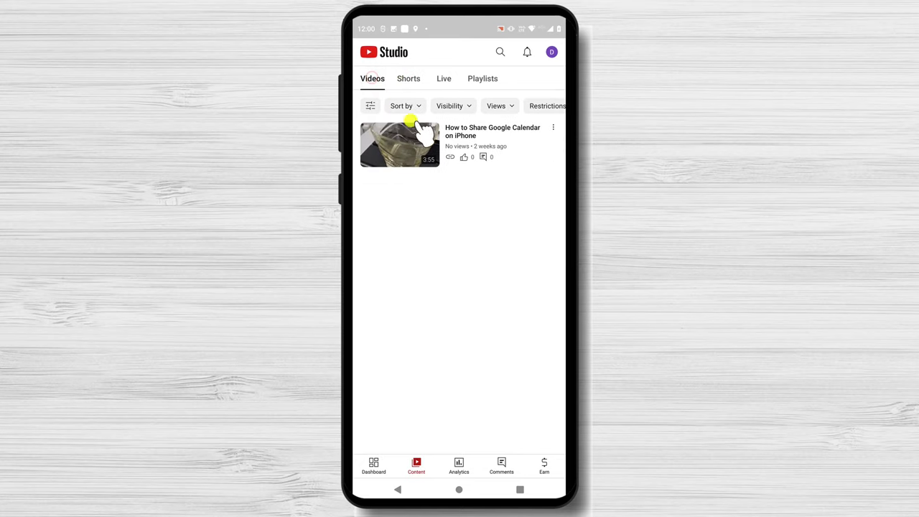
{"action": "left_click", "coordinate": [516, 128]}
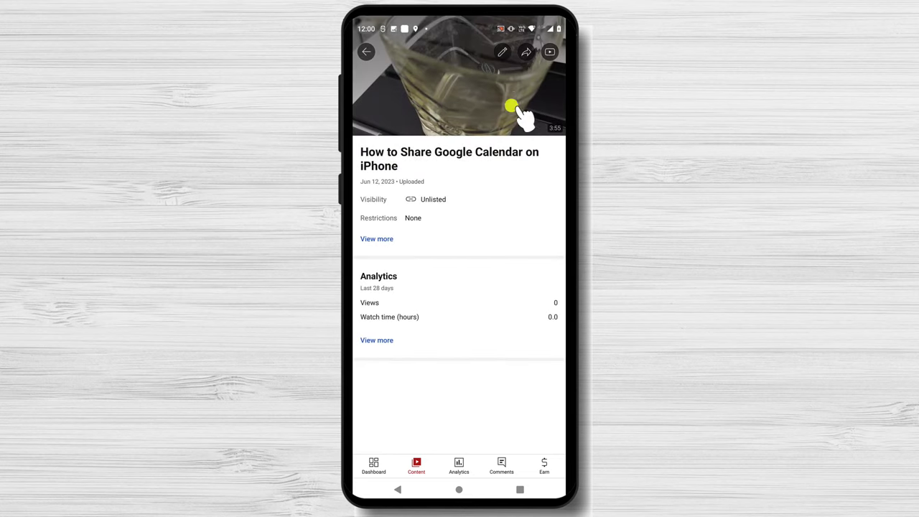
{"action": "left_click", "coordinate": [501, 54]}
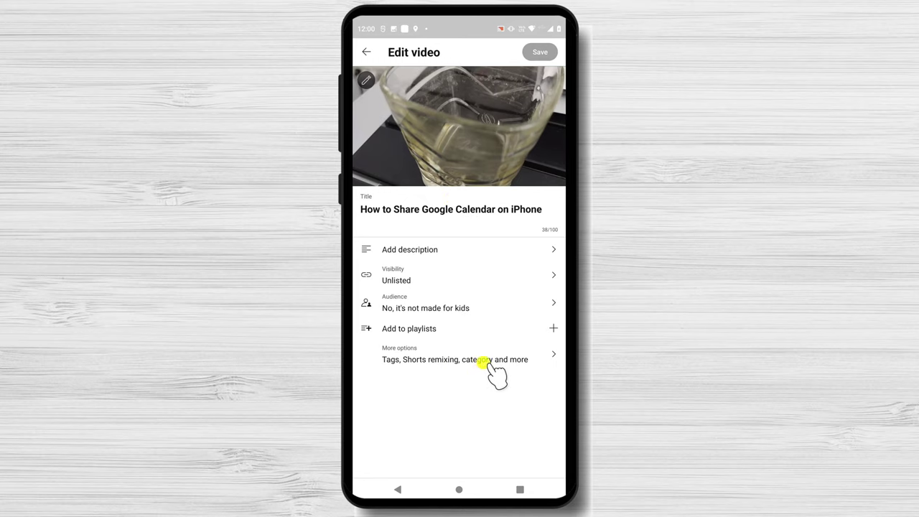
Set the video's comments to Disable comments under More options, then save
{"action": "left_click", "coordinate": [449, 361]}
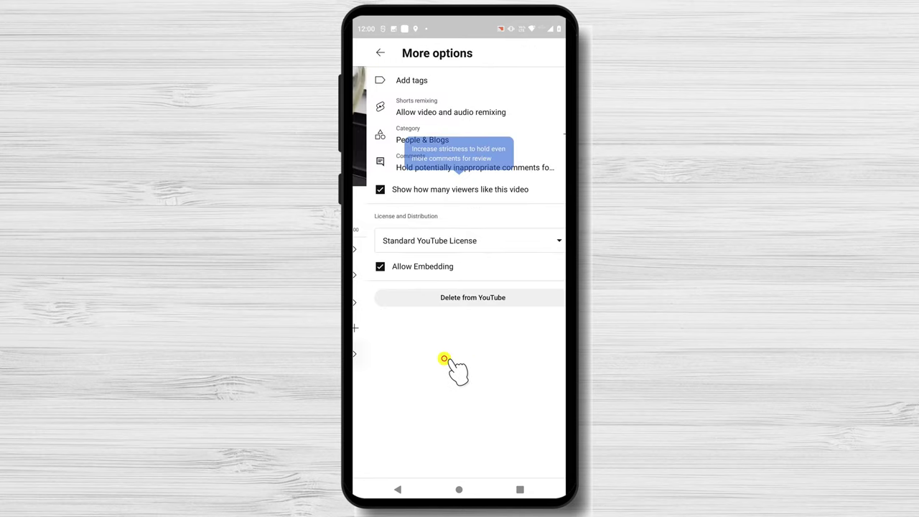
{"action": "left_click", "coordinate": [420, 169]}
{"action": "left_click", "coordinate": [430, 219]}
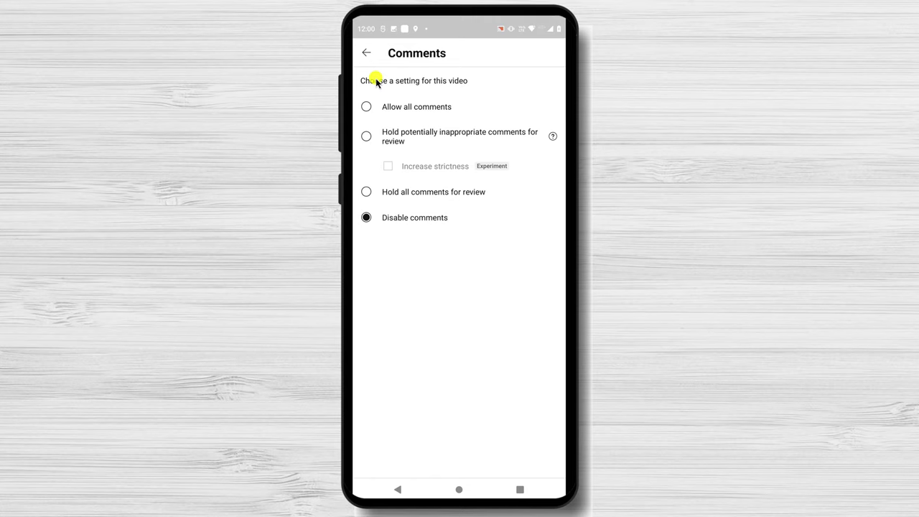
{"action": "left_click", "coordinate": [366, 53]}
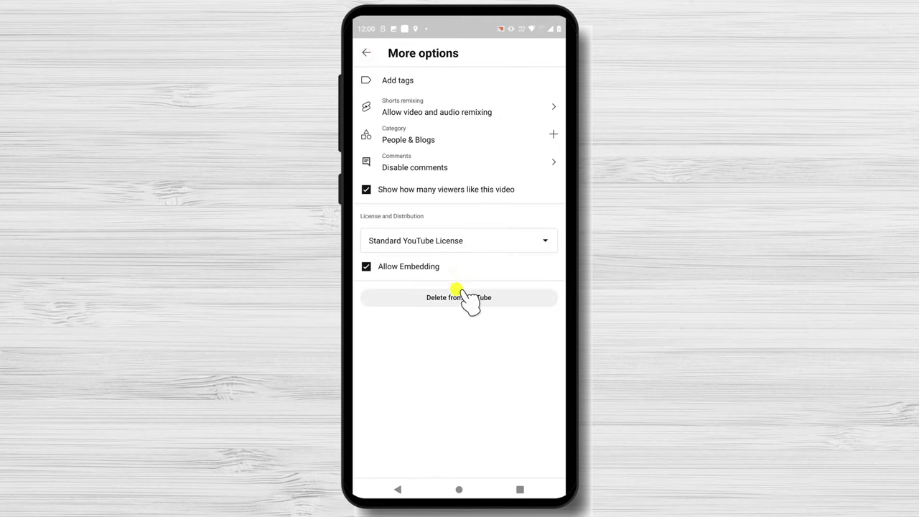
{"action": "left_click", "coordinate": [366, 52]}
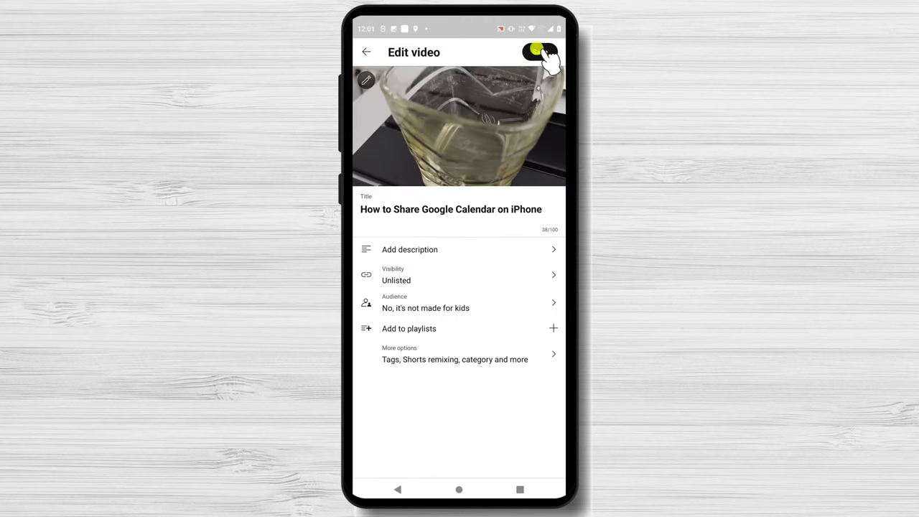
{"action": "left_click", "coordinate": [539, 52]}
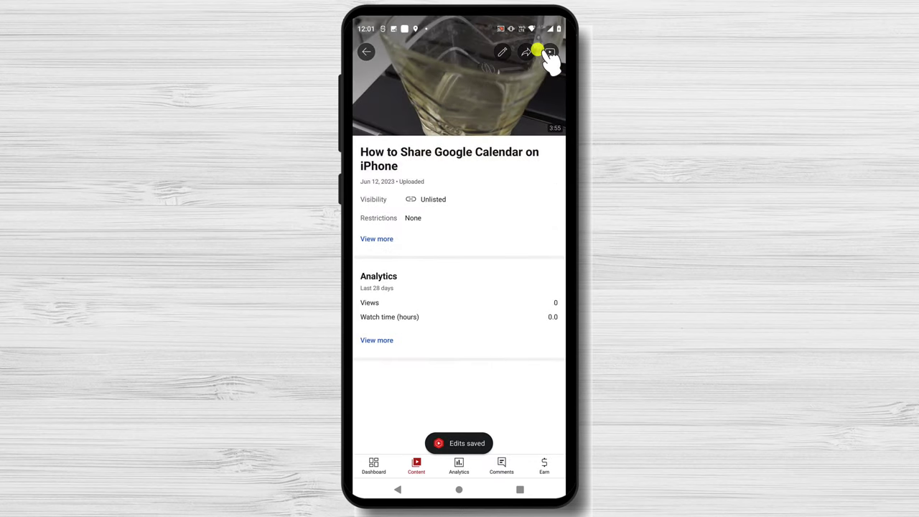
Open the edit page for the Short 'pam pam 2 not short' from the Shorts list
{"action": "left_click", "coordinate": [366, 52]}
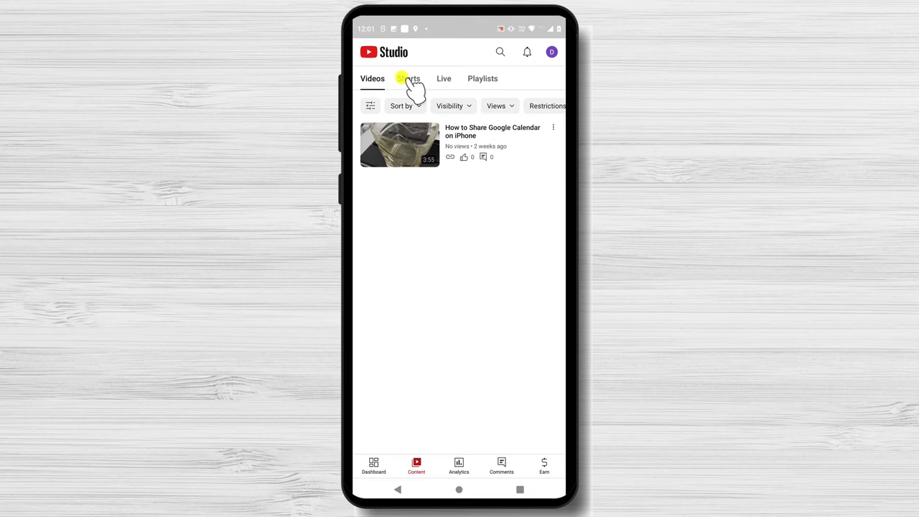
{"action": "left_click", "coordinate": [409, 80]}
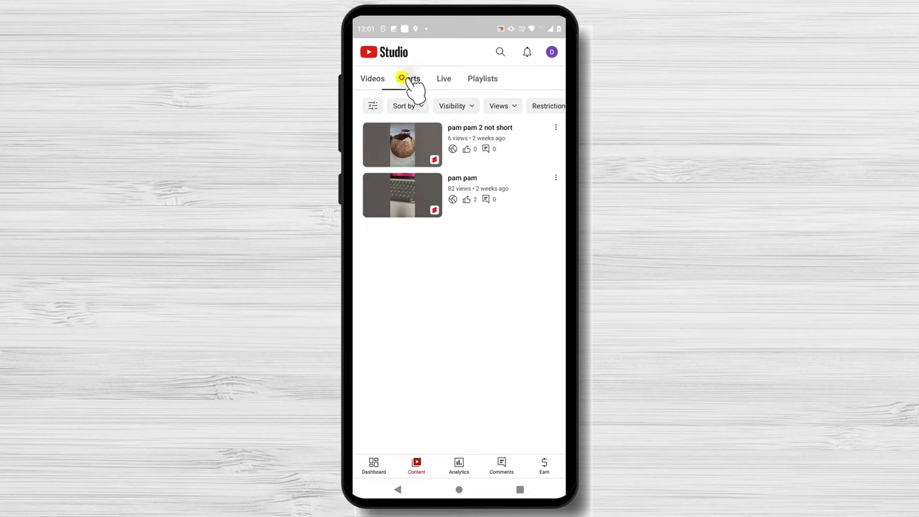
{"action": "left_click", "coordinate": [405, 143]}
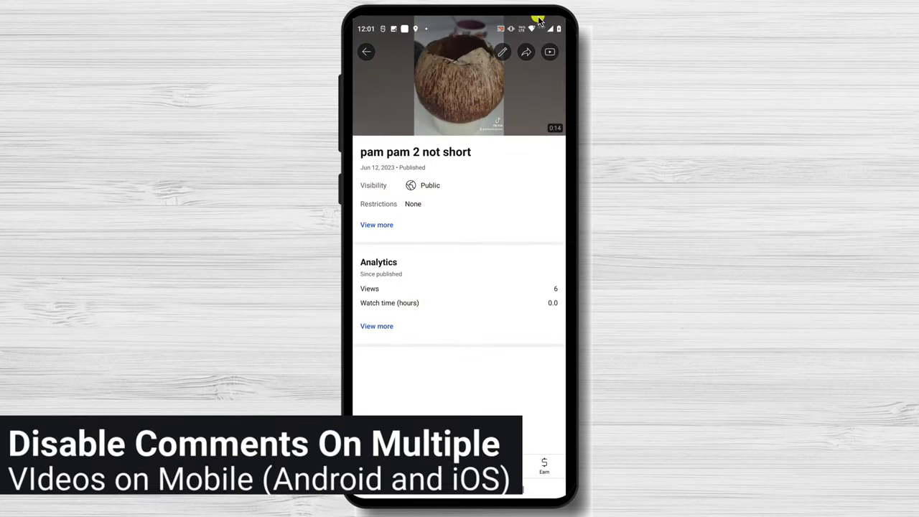
{"action": "left_click", "coordinate": [502, 52]}
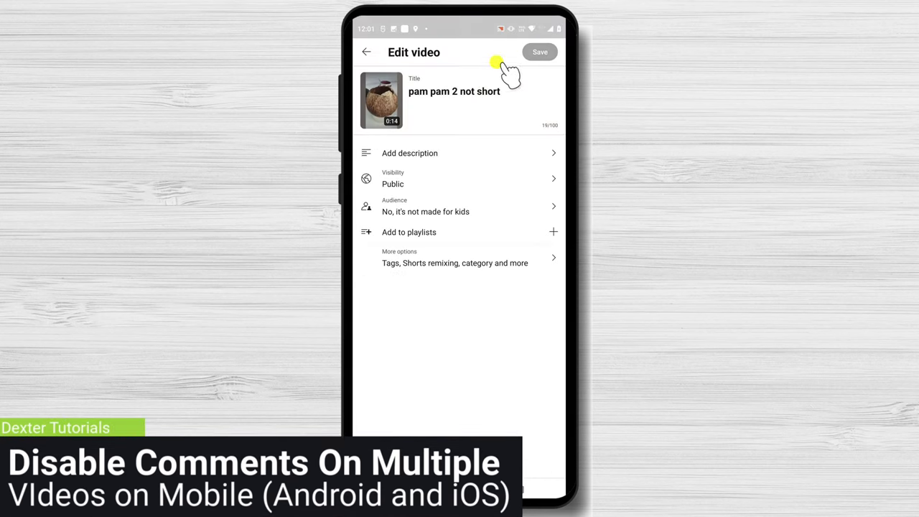
Set the Short's comments to Disable comments, save, and return to the phone's home screen
{"action": "left_click", "coordinate": [441, 262]}
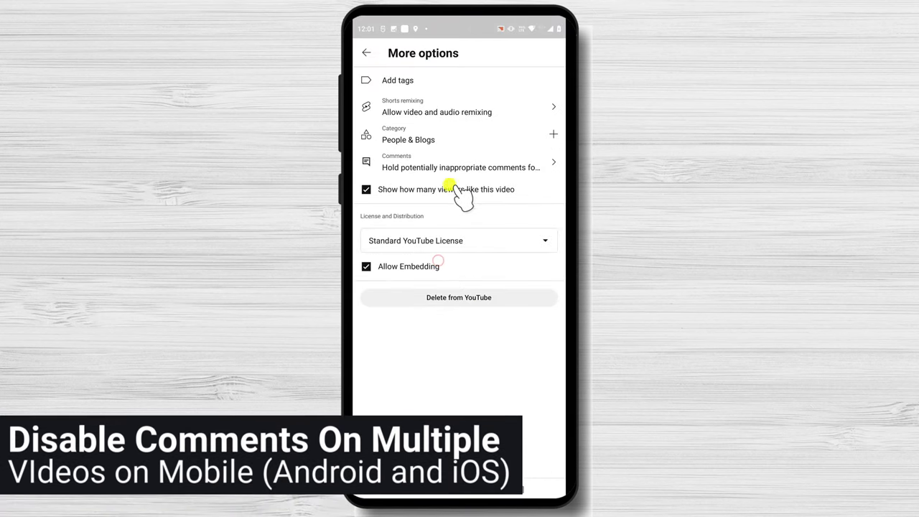
{"action": "left_click", "coordinate": [422, 170]}
{"action": "left_click", "coordinate": [407, 217]}
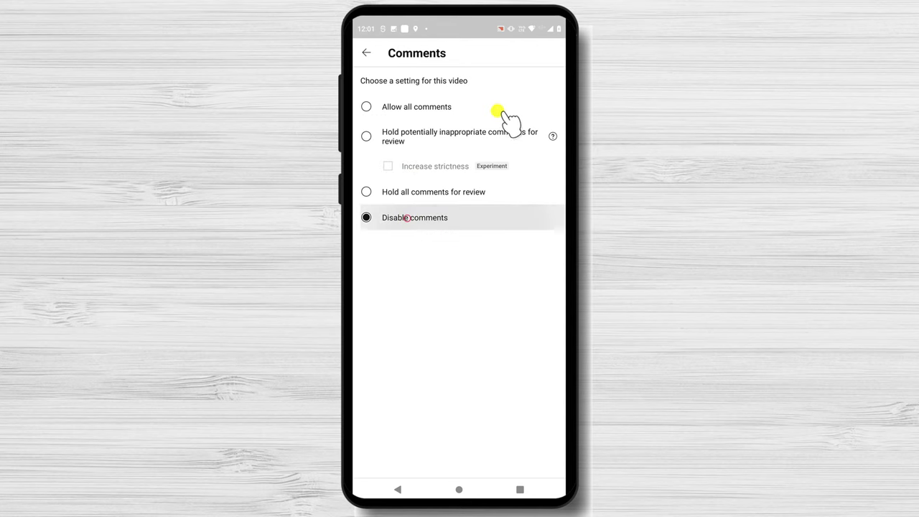
{"action": "left_click", "coordinate": [366, 53]}
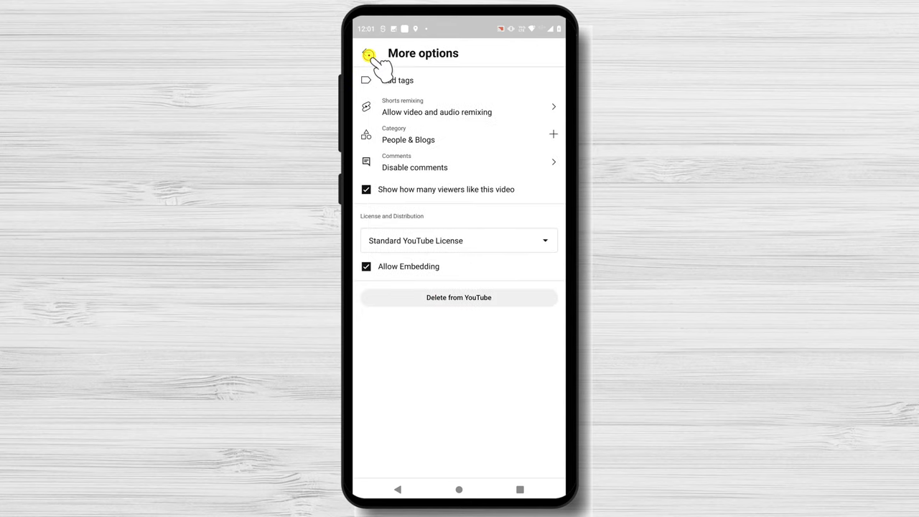
{"action": "left_click", "coordinate": [367, 55]}
{"action": "left_click", "coordinate": [544, 56]}
{"action": "left_click", "coordinate": [467, 489]}
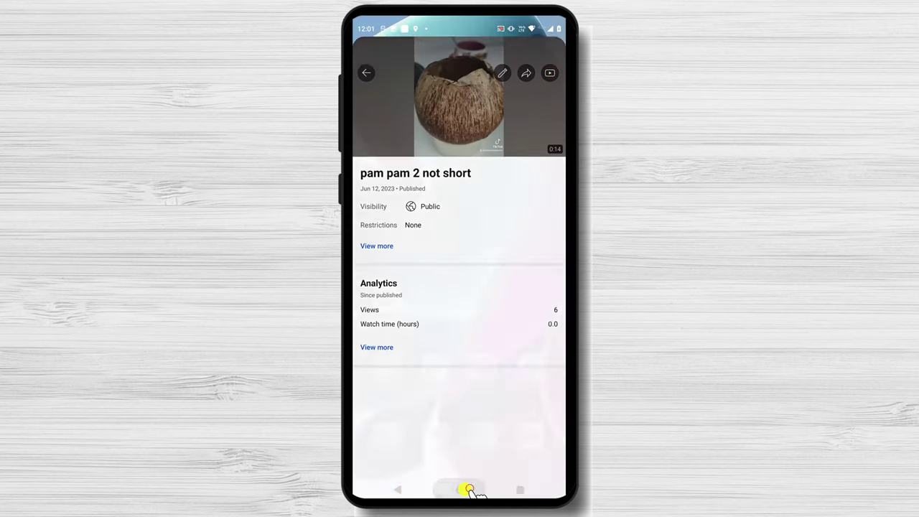
Load studio.youtube.com in the phone's Chrome and continue to the Studio dashboard
{"action": "left_click", "coordinate": [487, 449]}
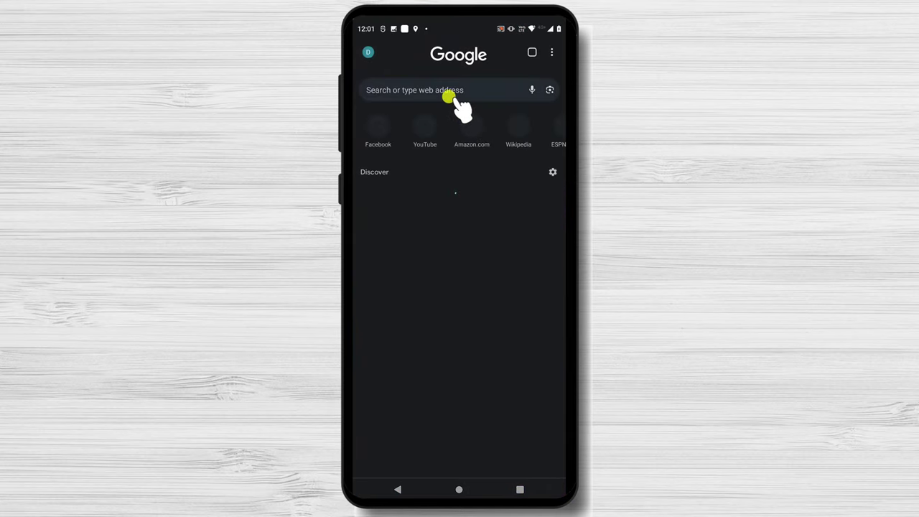
{"action": "left_click", "coordinate": [448, 92]}
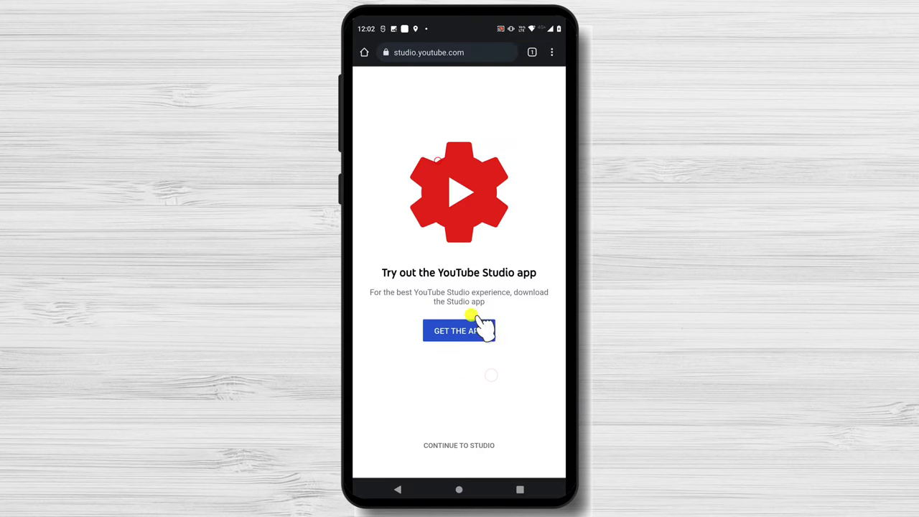
{"action": "left_click", "coordinate": [459, 446]}
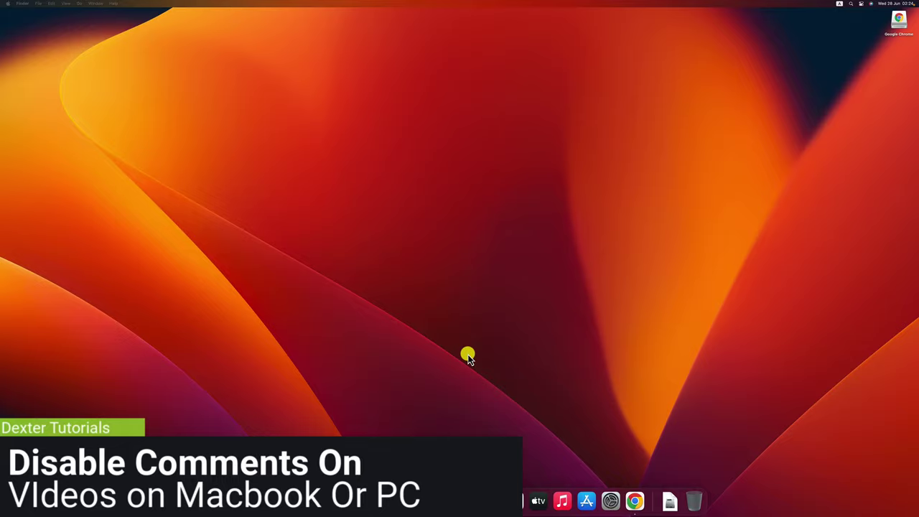
Load studio.youtube.com in Chrome on the Mac using the autocompleted address
{"action": "left_click", "coordinate": [635, 501]}
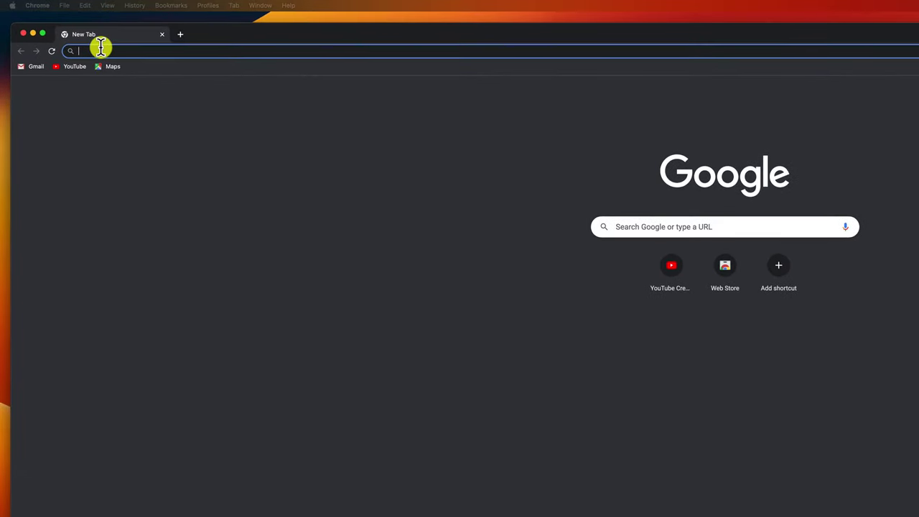
{"action": "type", "text": "stud"}
{"action": "key", "text": "Return"}
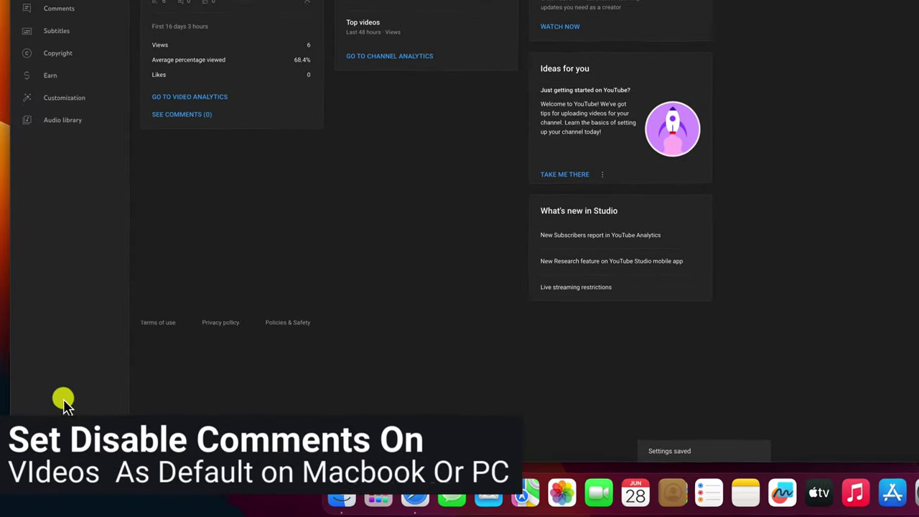
Set Upload defaults > Advanced settings comments to Disable comments and save
{"action": "left_click", "coordinate": [57, 426]}
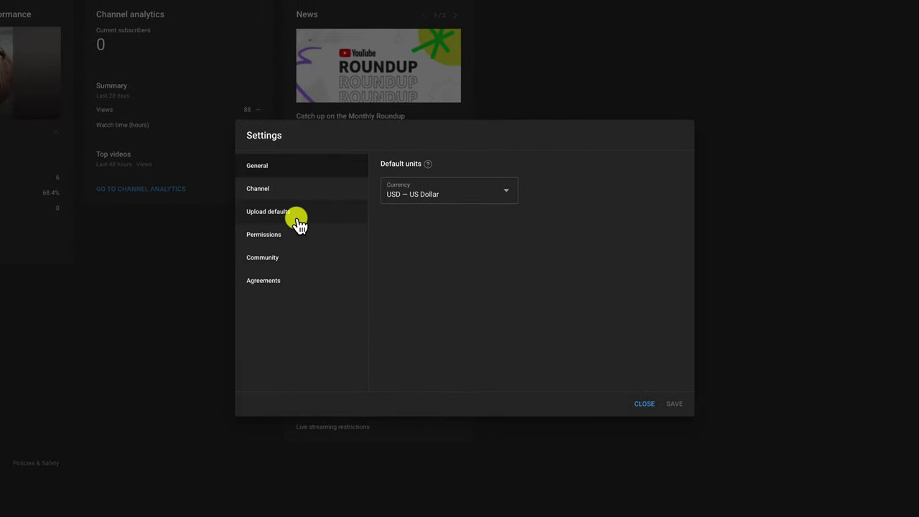
{"action": "left_click", "coordinate": [297, 218]}
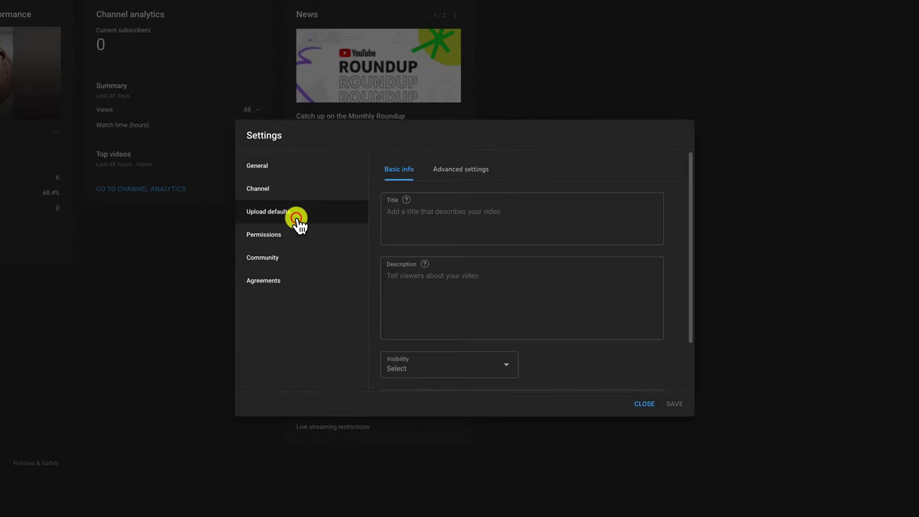
{"action": "left_click", "coordinate": [464, 174]}
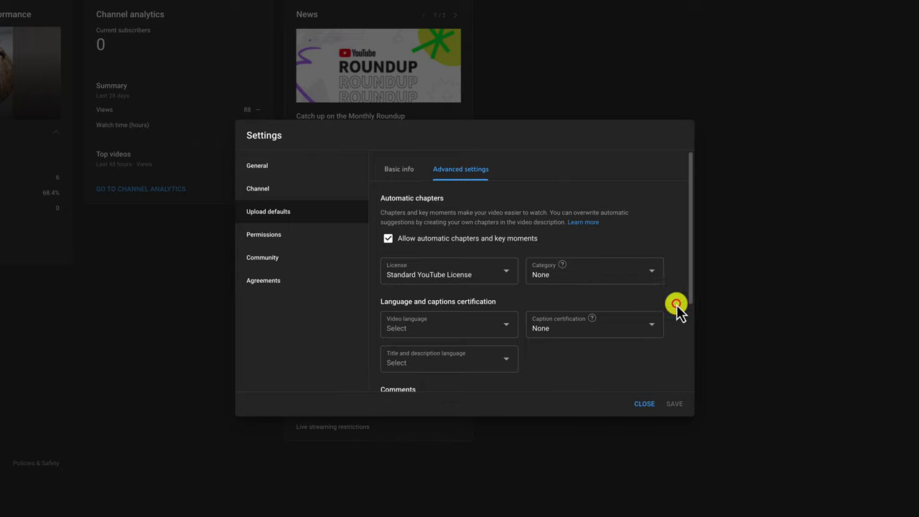
{"action": "left_click_drag", "start_coordinate": [689, 291], "coordinate": [683, 410]}
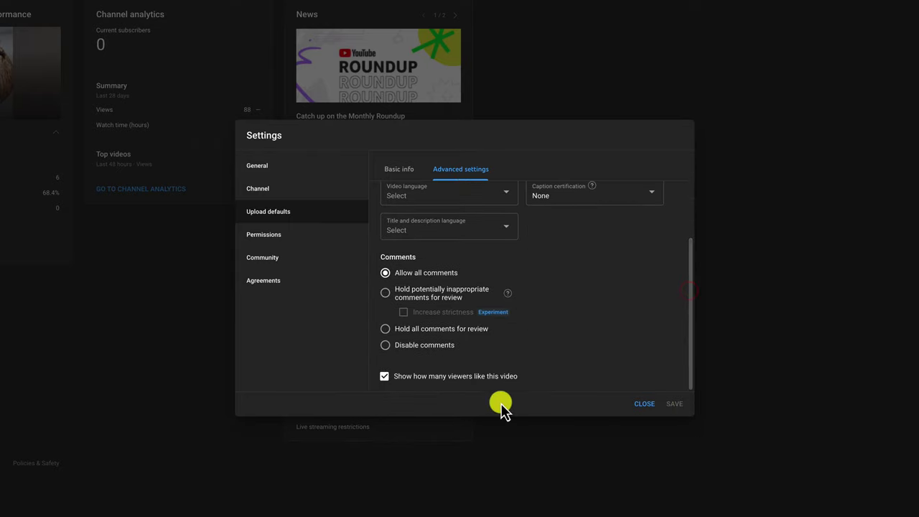
{"action": "left_click", "coordinate": [385, 346]}
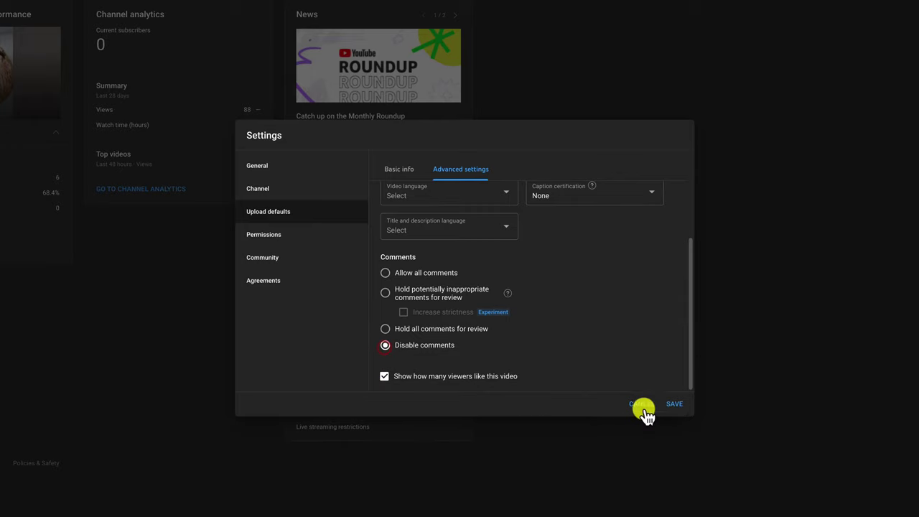
{"action": "left_click", "coordinate": [681, 408]}
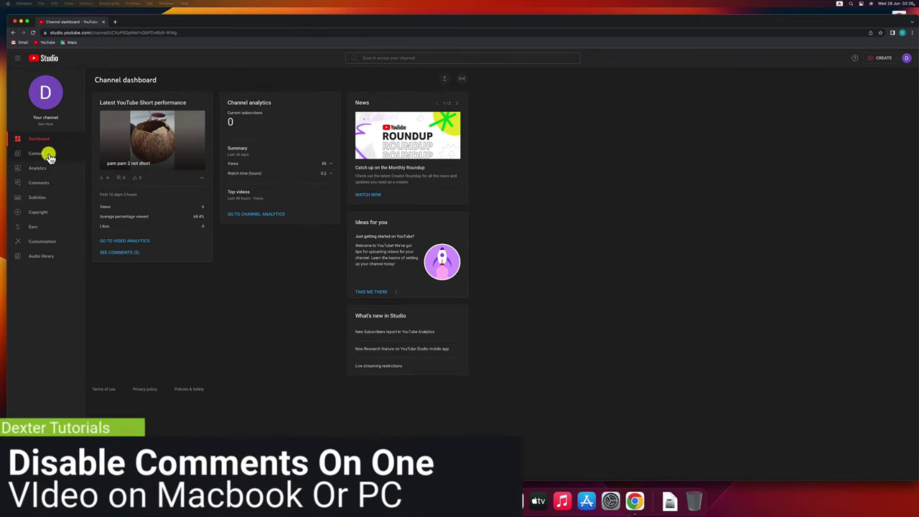
In the Google Calendar video's details, set Comments and ratings to disabled and save
{"action": "left_click", "coordinate": [49, 156]}
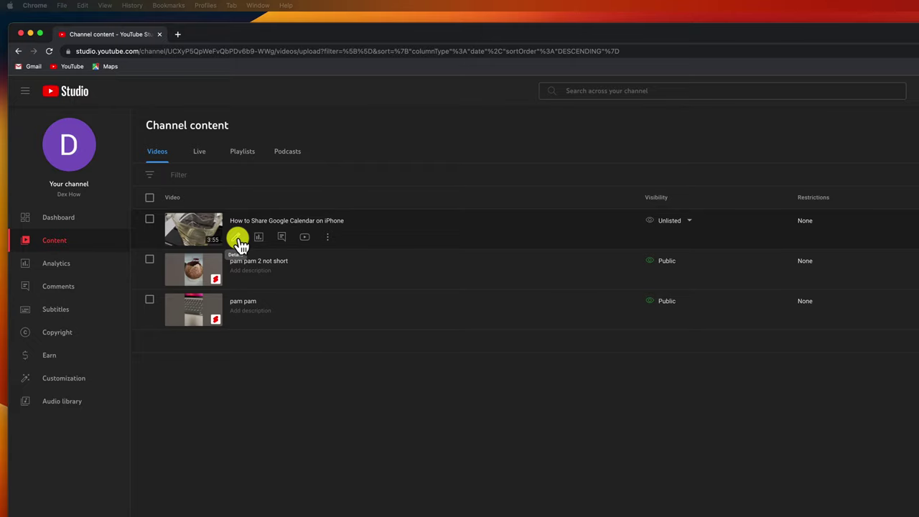
{"action": "left_click", "coordinate": [239, 240]}
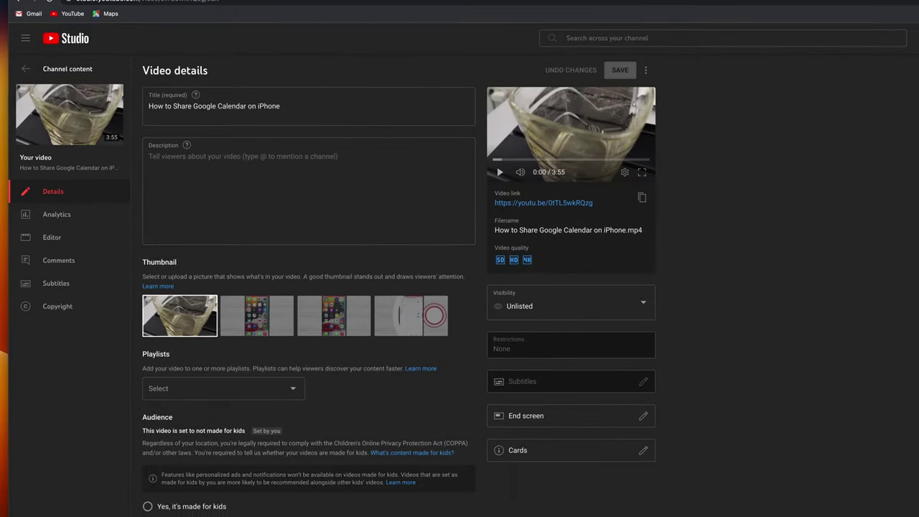
{"action": "left_click", "coordinate": [173, 331]}
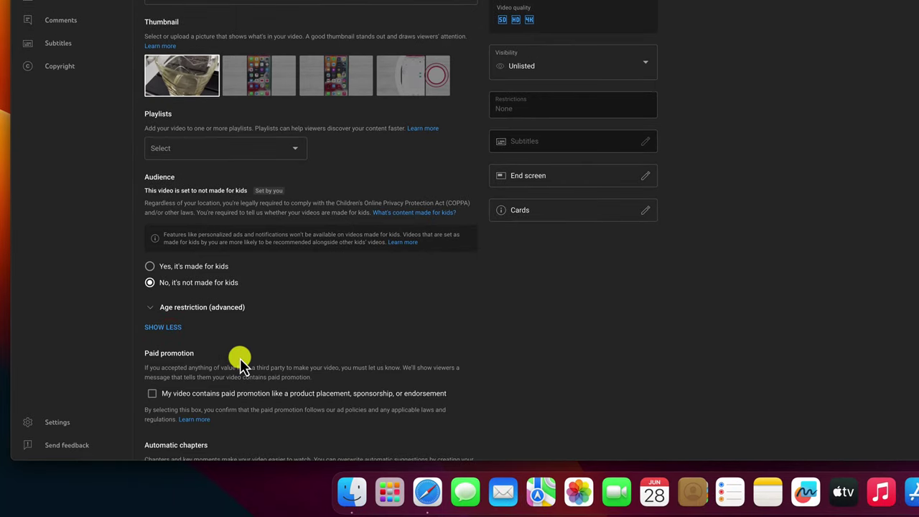
{"action": "scroll", "coordinate": [240, 359], "scroll_direction": "down", "scroll_amount": 5}
{"action": "scroll", "coordinate": [239, 357], "scroll_direction": "down", "scroll_amount": 2}
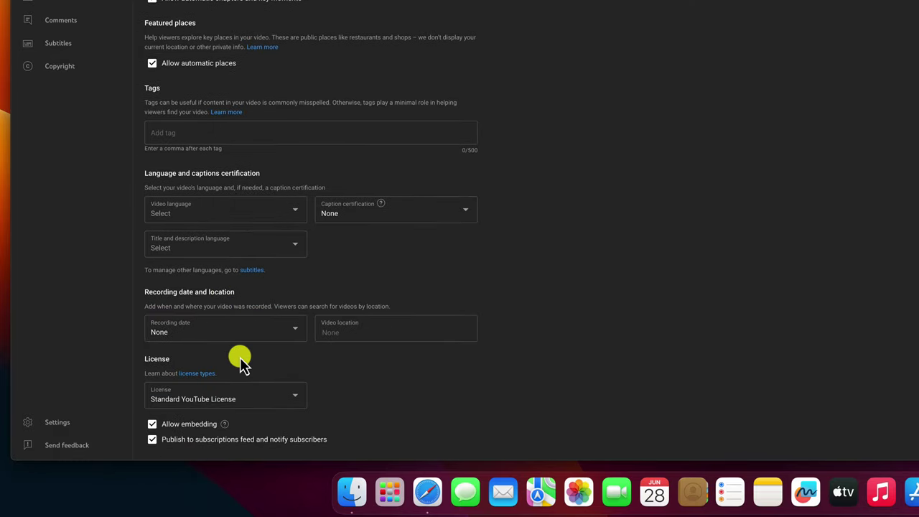
{"action": "scroll", "coordinate": [240, 357], "scroll_direction": "down", "scroll_amount": 3}
{"action": "scroll", "coordinate": [240, 357], "scroll_direction": "down", "scroll_amount": 2}
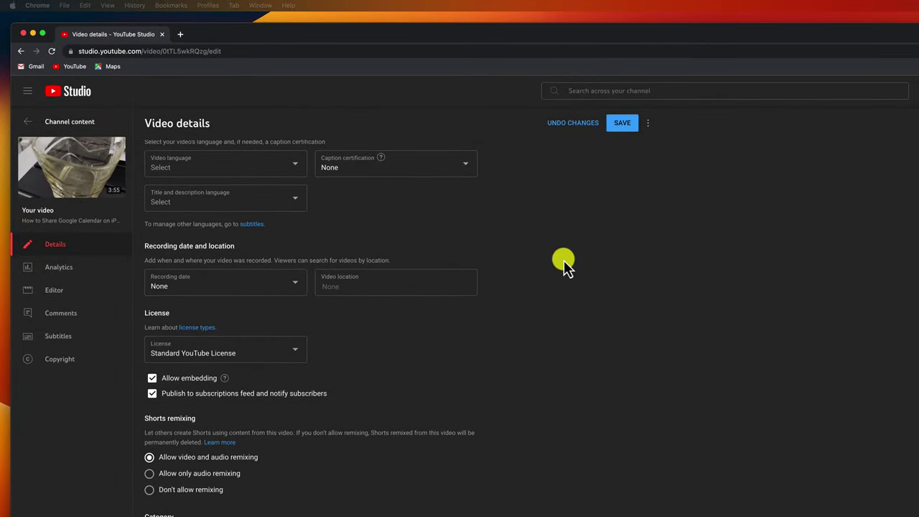
{"action": "left_click", "coordinate": [625, 124]}
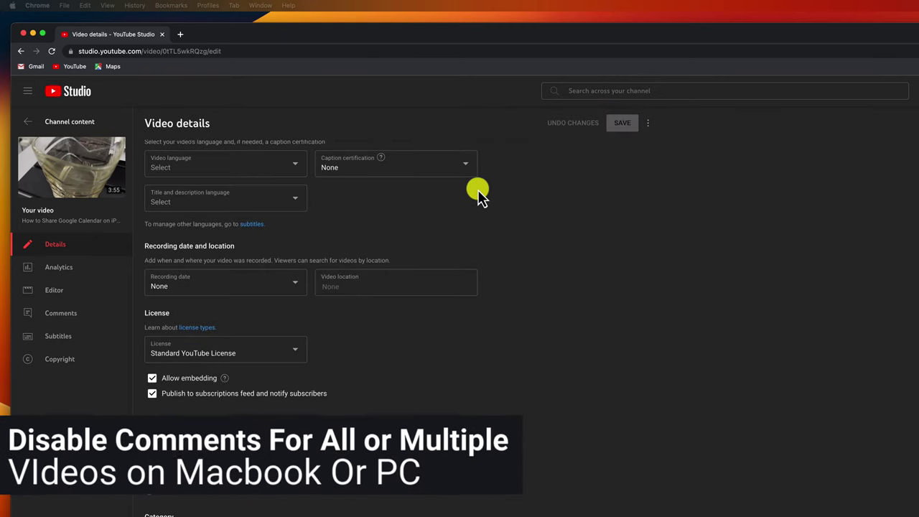
Return to Channel content and select all videos on the channel
{"action": "left_click", "coordinate": [27, 122]}
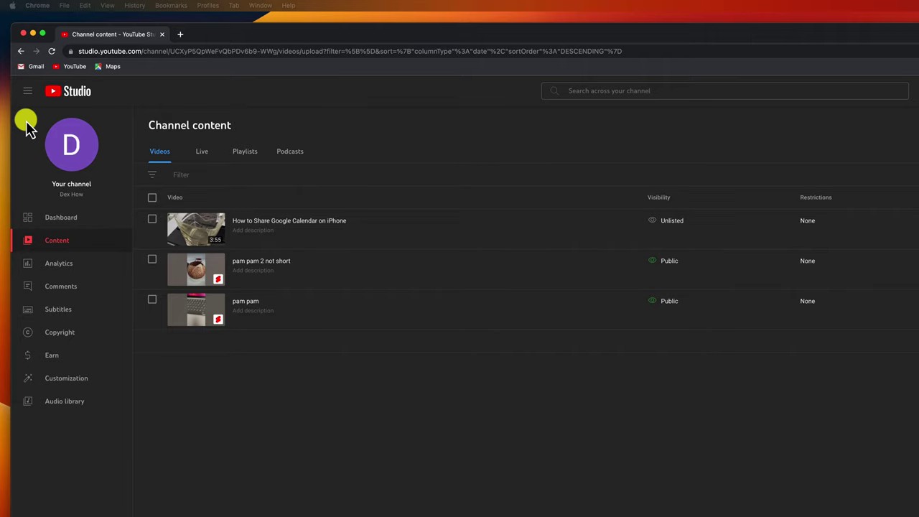
{"action": "left_click", "coordinate": [153, 198]}
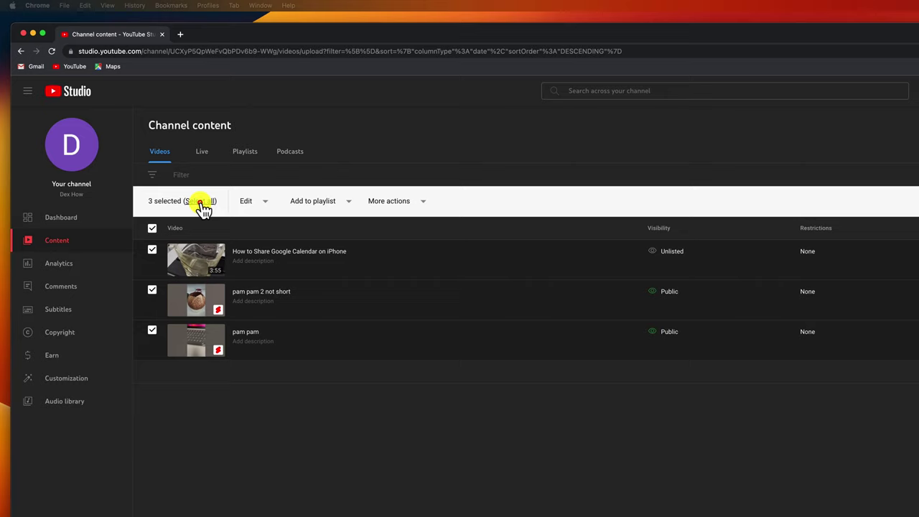
{"action": "left_click", "coordinate": [201, 202]}
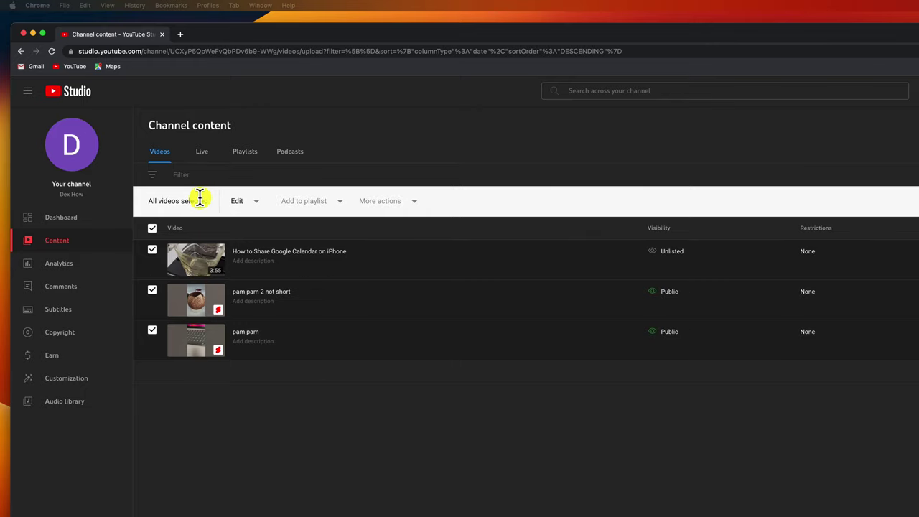
Bulk-edit Comments to disabled for all selected videos and confirm the update
{"action": "left_click", "coordinate": [258, 203]}
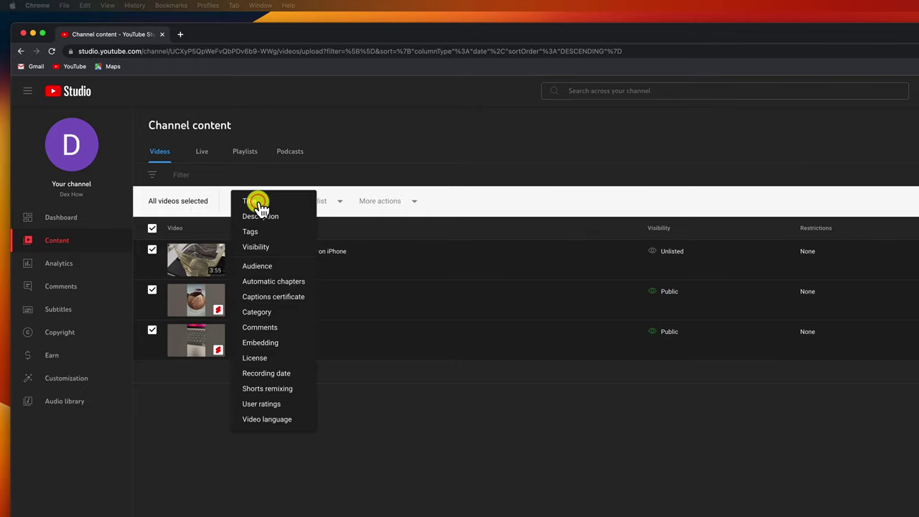
{"action": "left_click", "coordinate": [260, 328]}
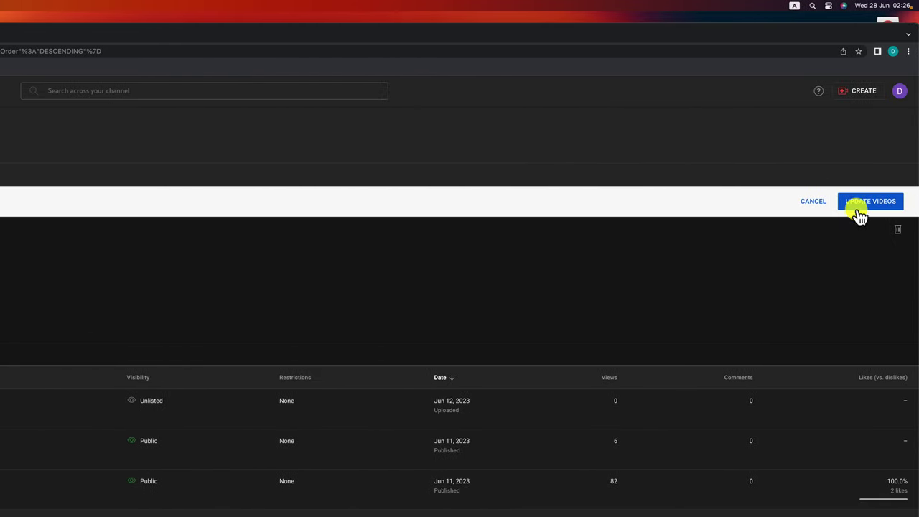
{"action": "left_click", "coordinate": [858, 212]}
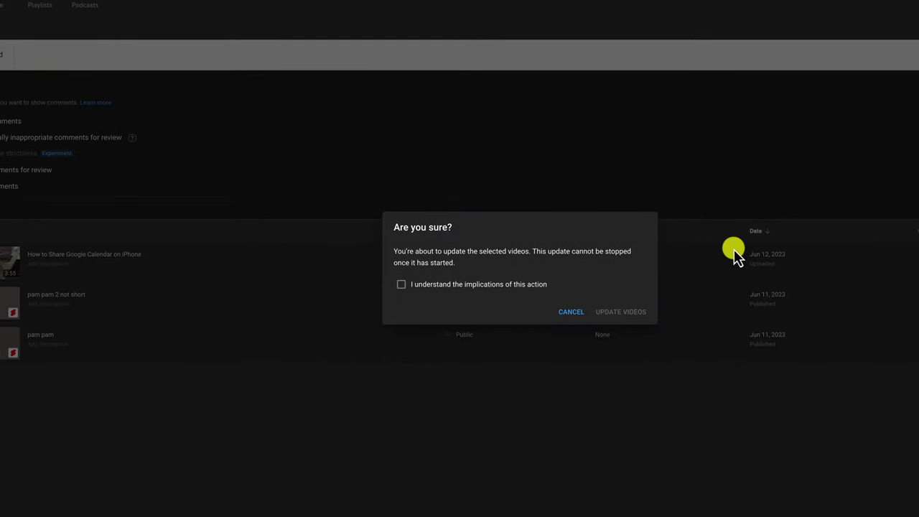
{"action": "left_click", "coordinate": [520, 285]}
{"action": "left_click", "coordinate": [620, 313]}
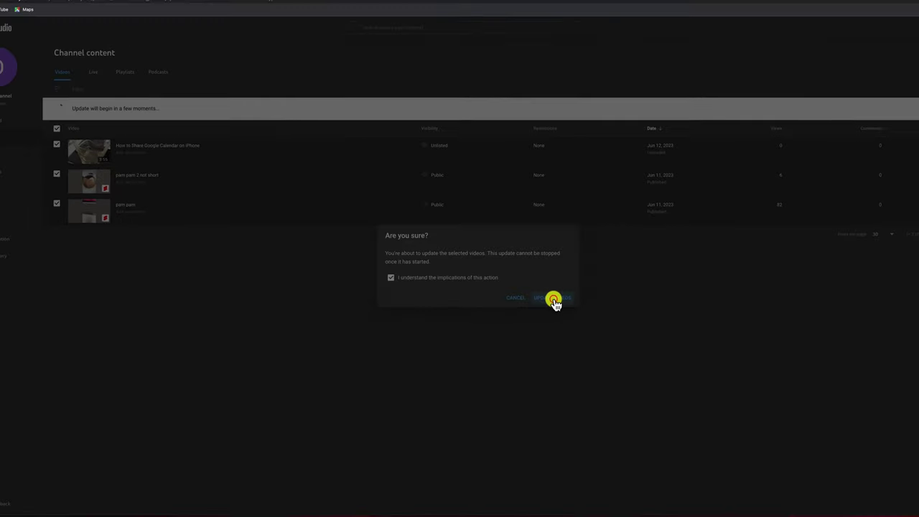